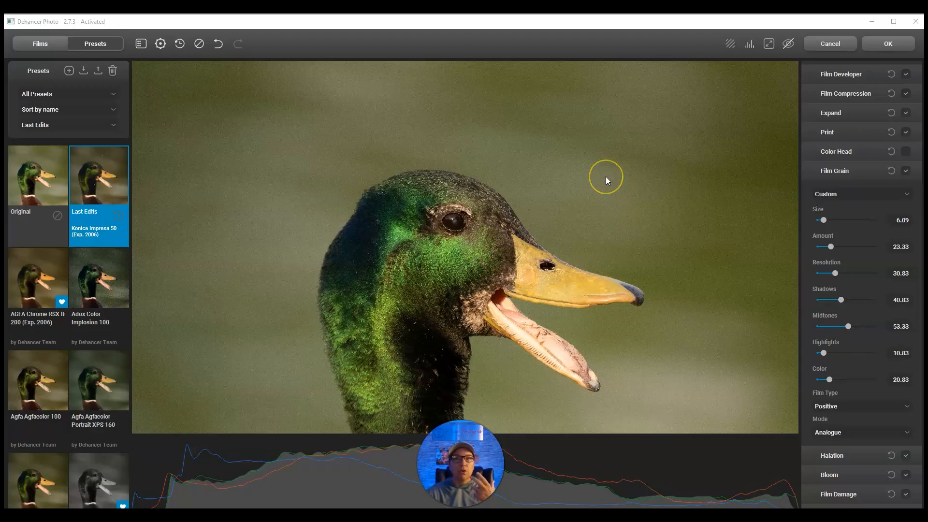
# Step: Show the edited version of the photo and try the 8 mm ISO 50 and 65 mm ISO 500 film grain profiles
pyautogui.click(789, 45)
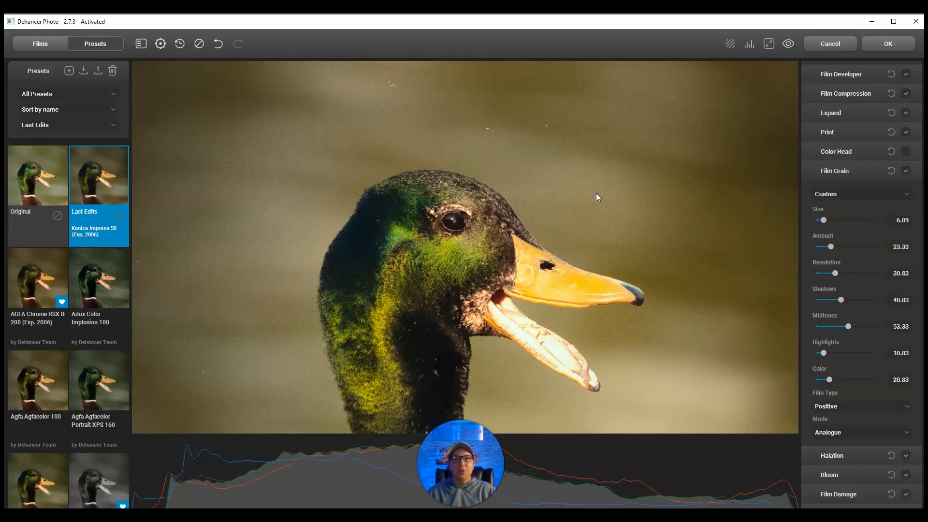
pyautogui.click(849, 197)
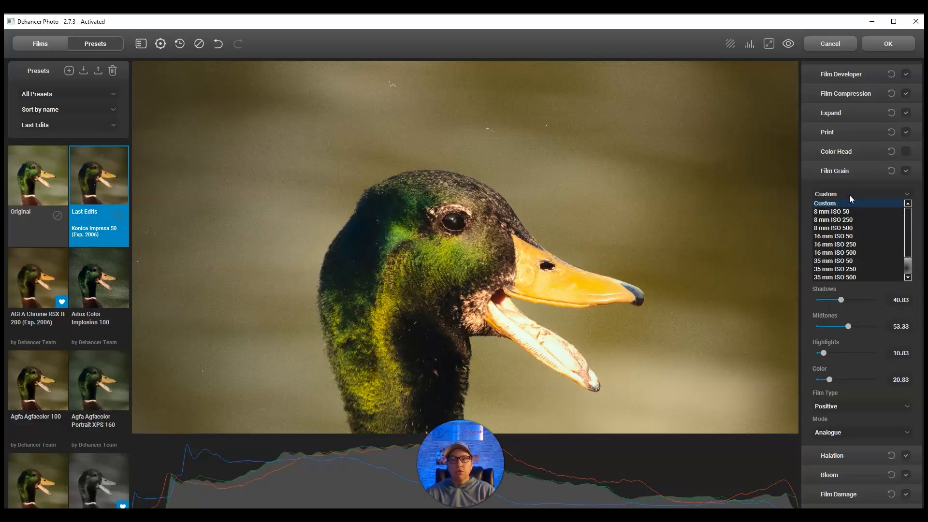
pyautogui.click(842, 211)
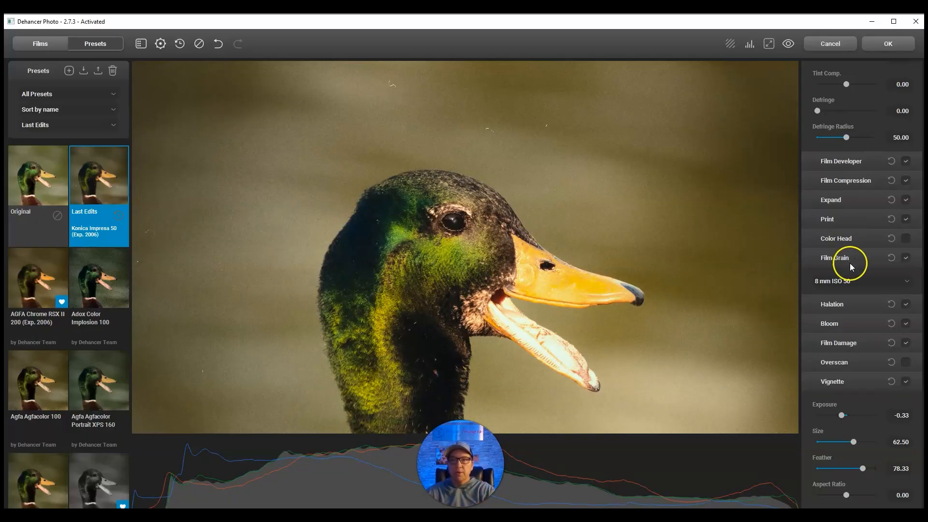
pyautogui.click(849, 281)
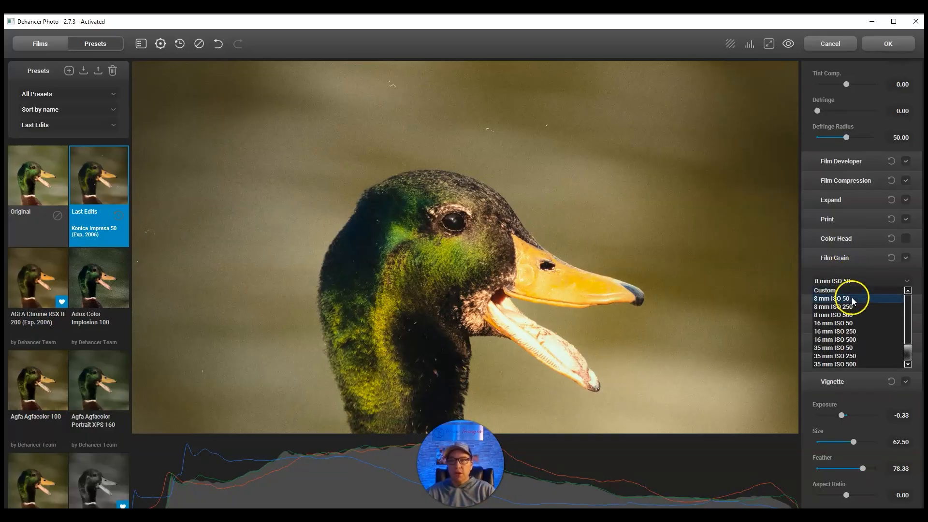
pyautogui.scroll(-2, 849, 300)
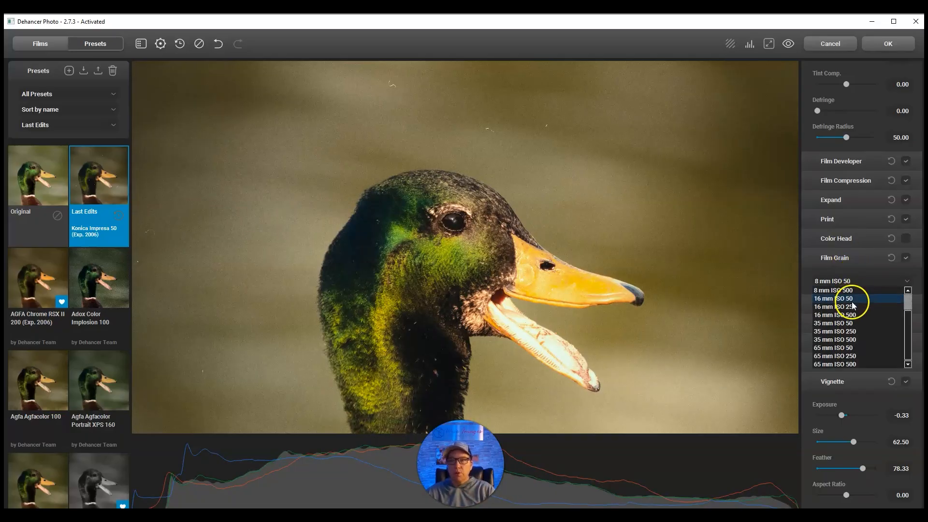
pyautogui.click(849, 364)
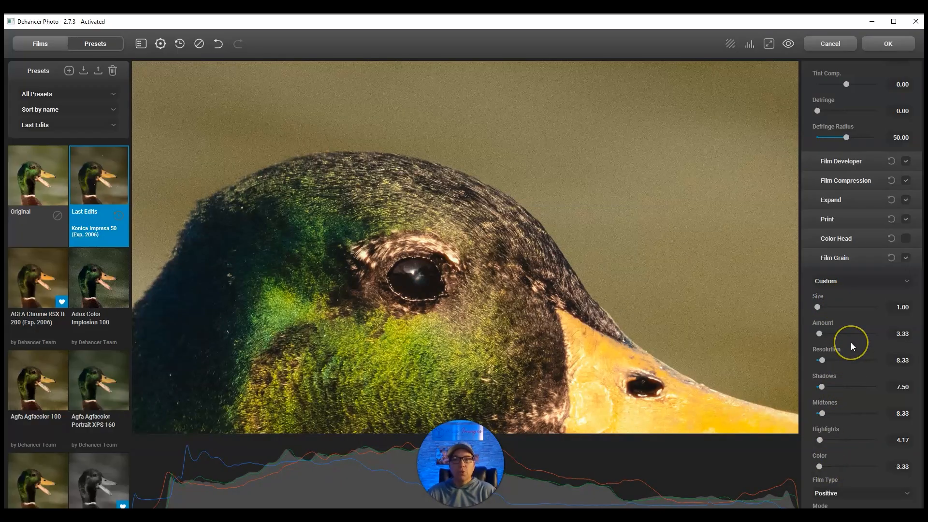
# Step: Set the film grain size to 42.13, try grain amounts of 90.83 and 16.67, and settle the amount at 2.50
pyautogui.click(868, 306)
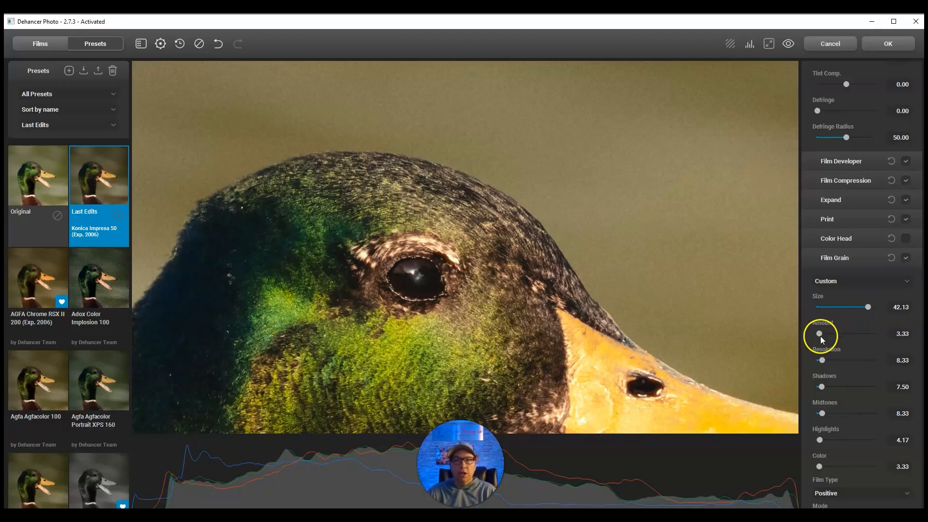
pyautogui.click(869, 335)
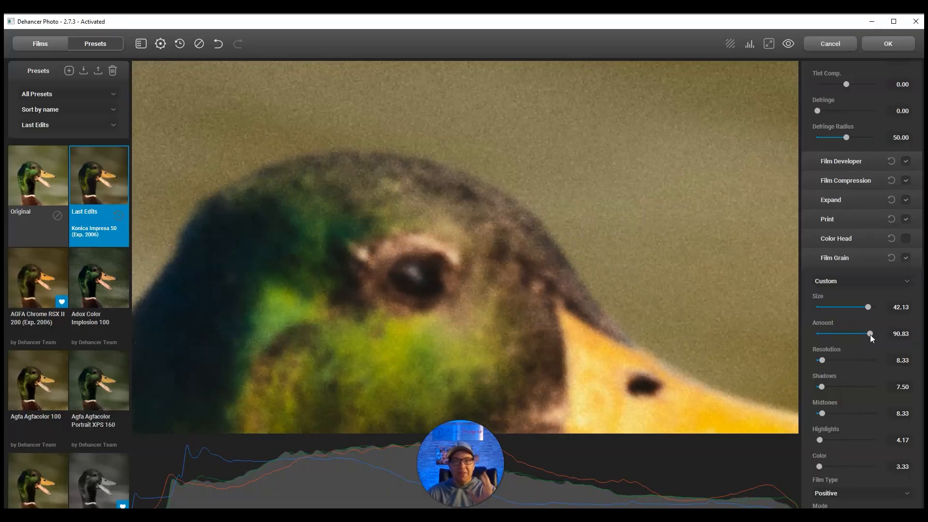
pyautogui.click(827, 334)
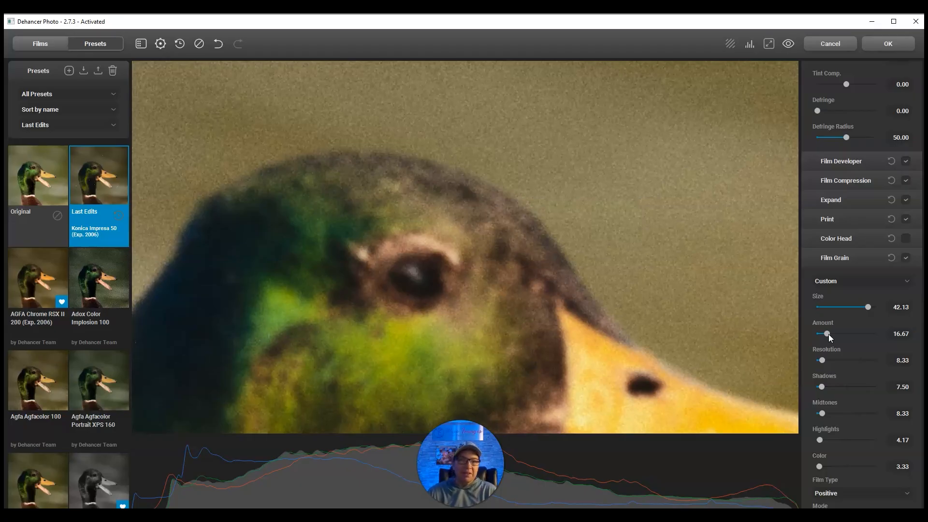
pyautogui.moveTo(828, 335); pyautogui.dragTo(804, 330)
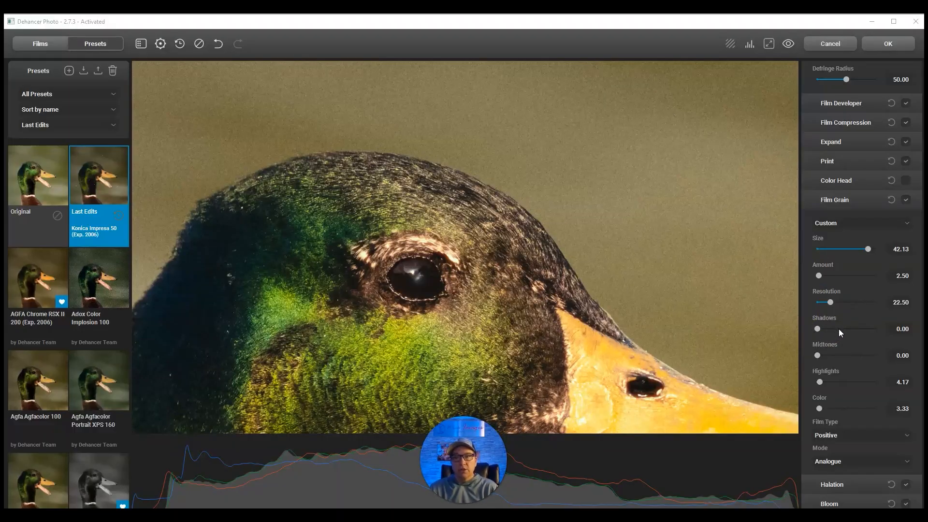
# Step: Try grain highlights at 33.33 and 96.67, midtones at 30.00 and 91.67, and shadows at 30.83 and 95.00
pyautogui.moveTo(820, 382); pyautogui.dragTo(837, 382)
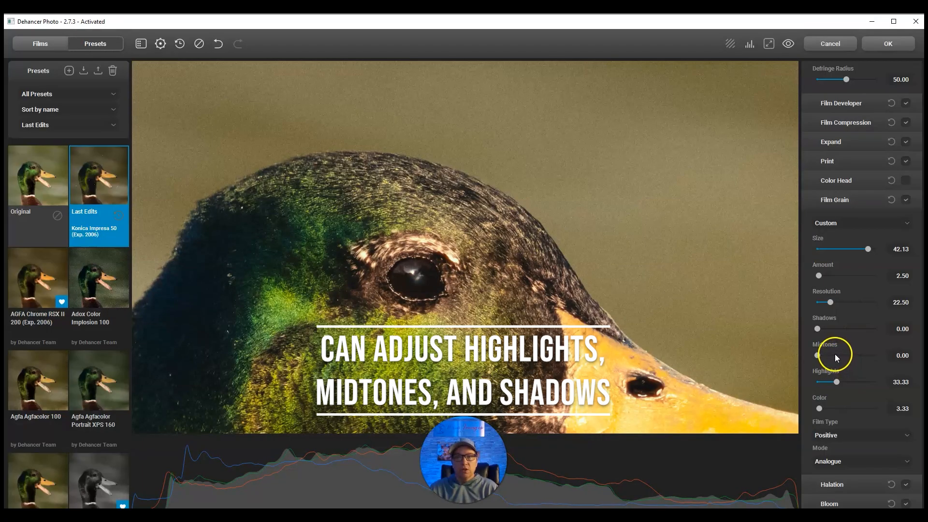
pyautogui.click(835, 330)
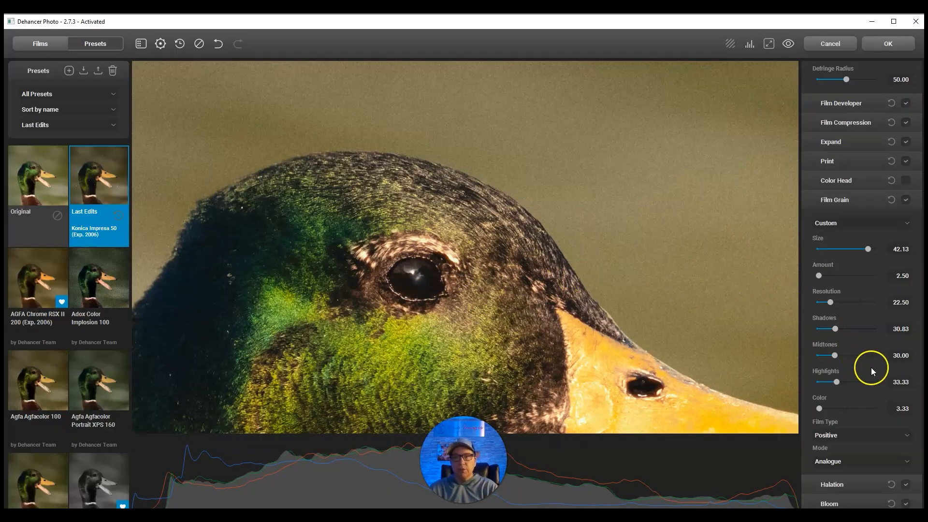
pyautogui.click(874, 382)
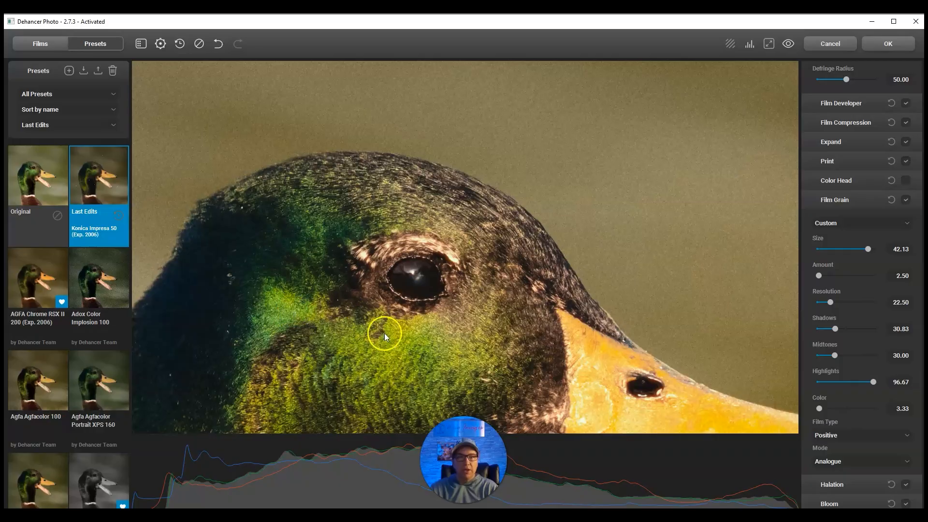
pyautogui.click(871, 356)
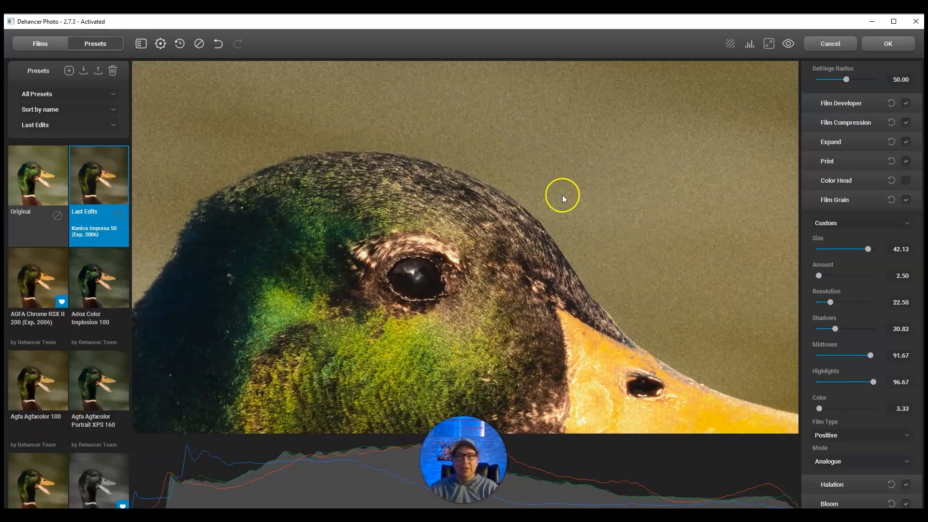
pyautogui.click(872, 328)
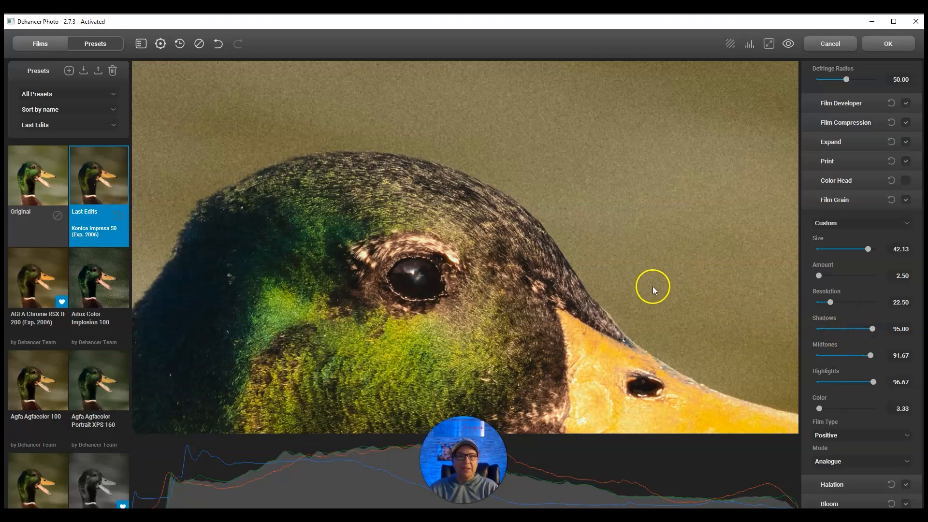
pyautogui.click(222, 302)
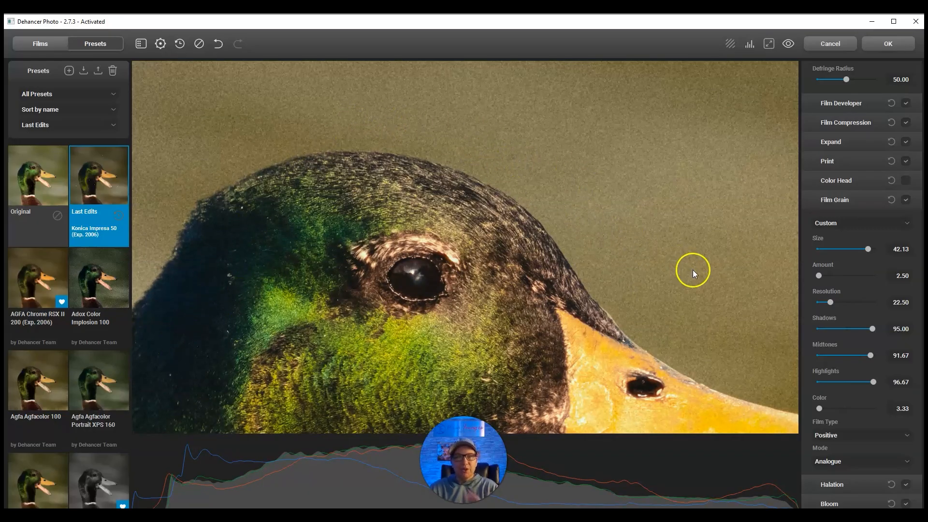
# Step: Reduce the film grain shadows to 19.17, midtones to 20.00 and highlights to 28.33
pyautogui.click(818, 329)
pyautogui.click(828, 355)
pyautogui.click(833, 381)
pyautogui.click(828, 329)
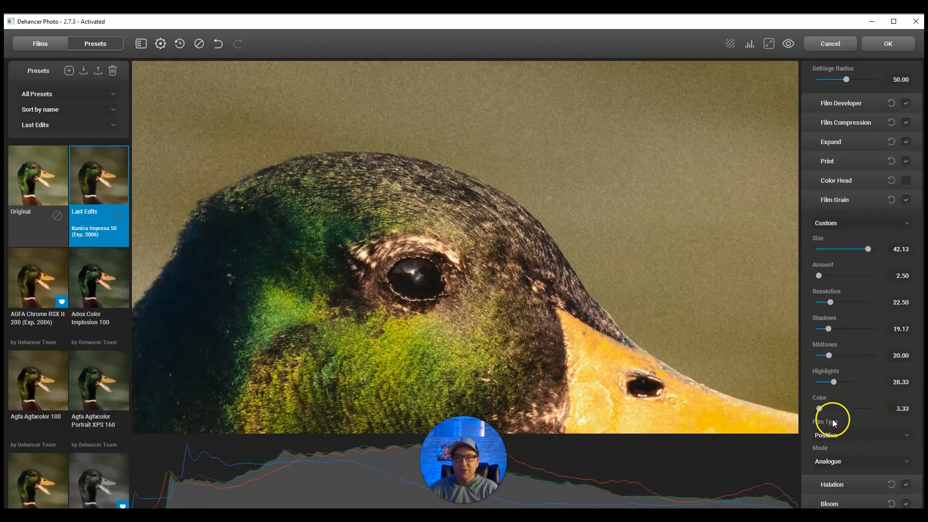
# Step: Try a film grain color of 90.00 and settle it at 20.00
pyautogui.click(871, 408)
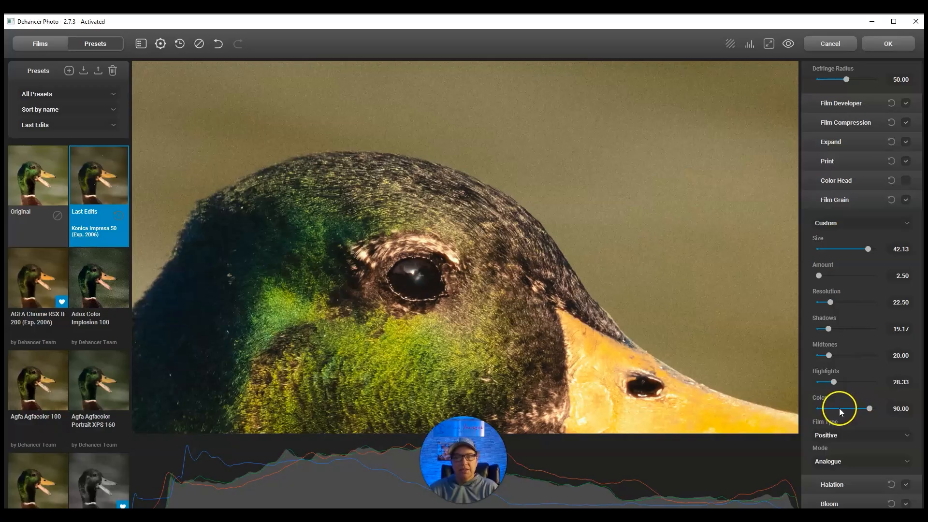
pyautogui.moveTo(839, 408); pyautogui.dragTo(829, 410)
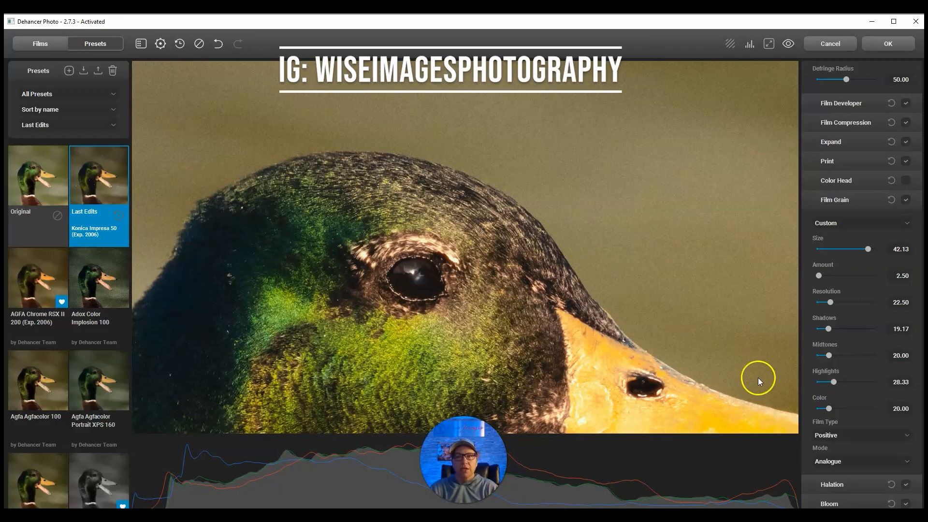
# Step: Try the Negative film type for the grain and switch it back to Positive
pyautogui.scroll(-1, 848, 401)
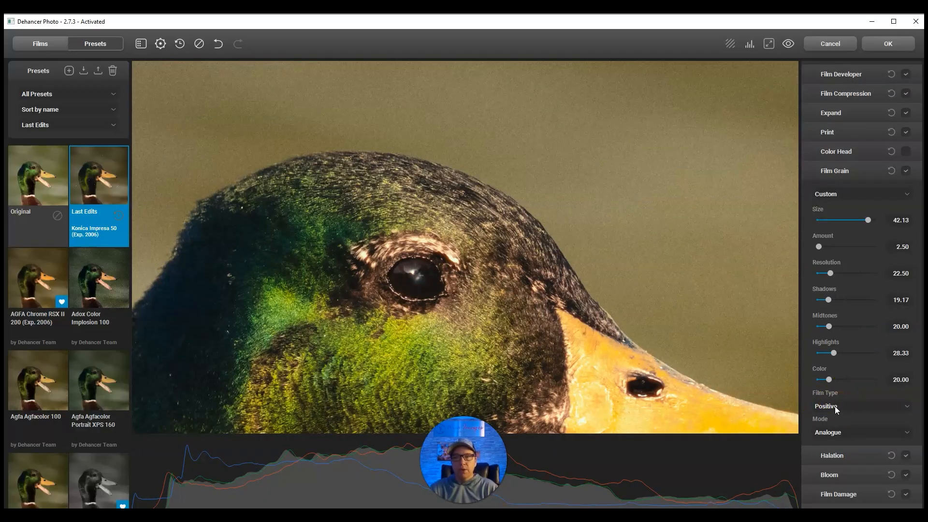
pyautogui.click(834, 406)
pyautogui.click(837, 418)
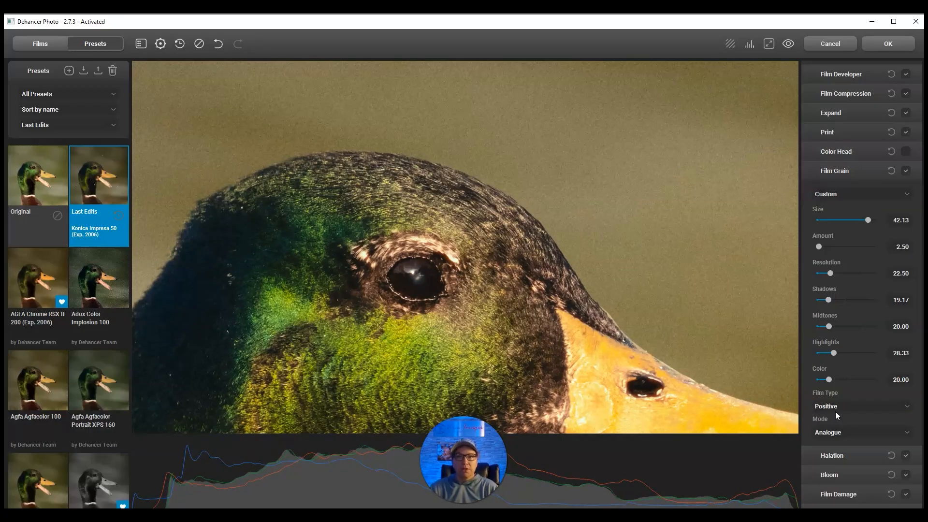
pyautogui.click(832, 406)
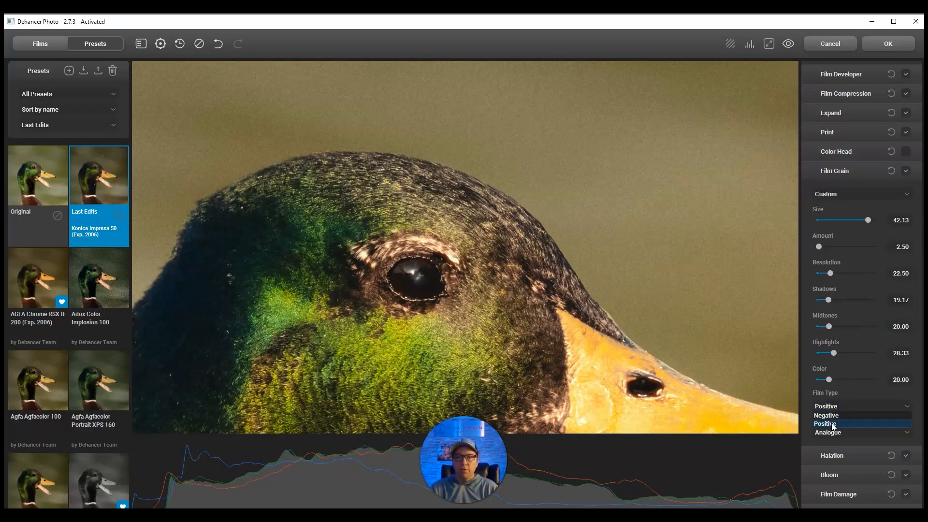
pyautogui.click(831, 416)
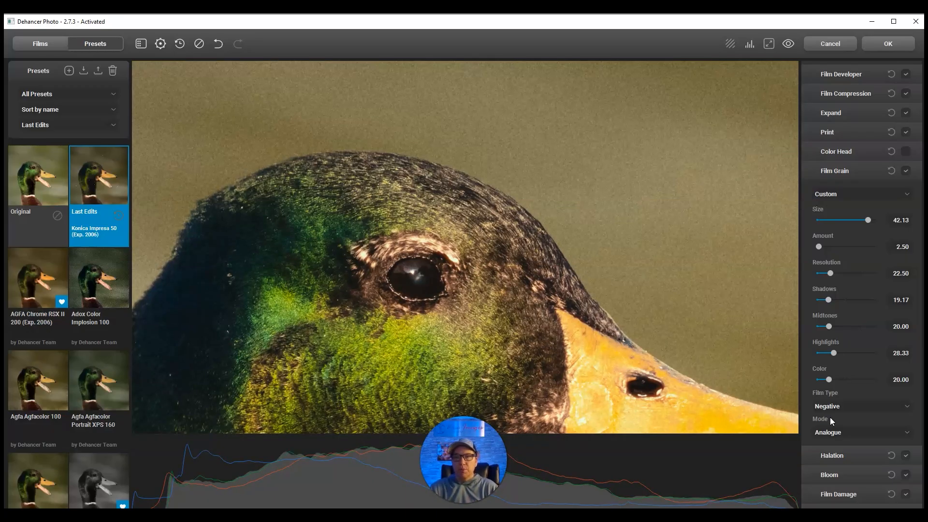
pyautogui.click(828, 405)
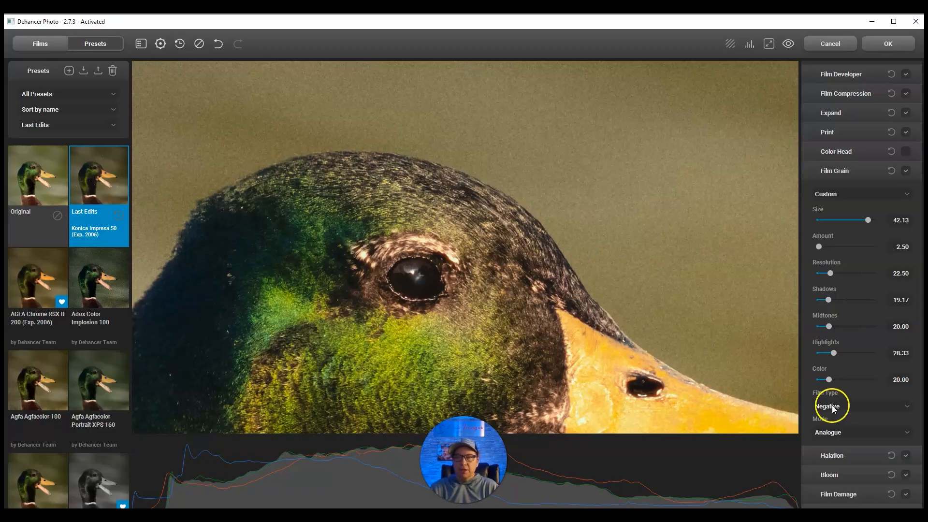
pyautogui.click(832, 423)
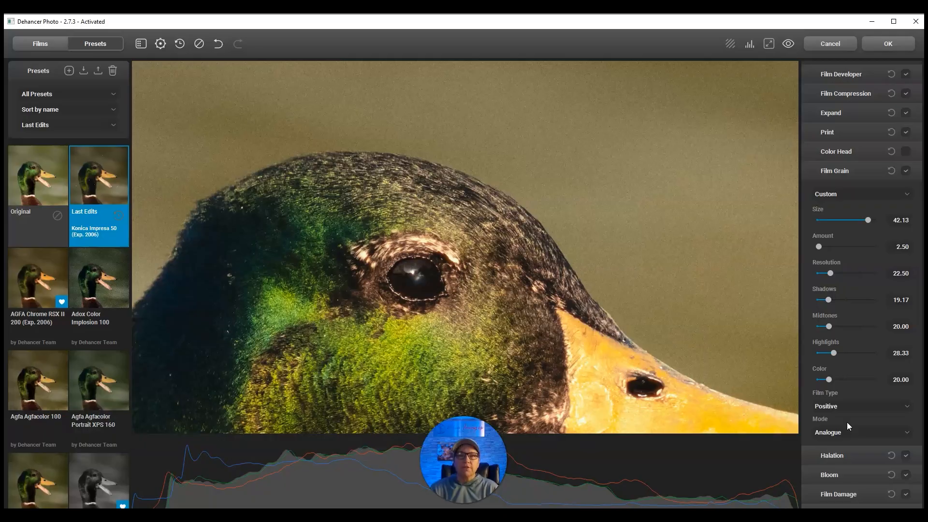
# Step: Compare the whole duck photo before and after the film edits, ending on the edited version
pyautogui.scroll(-5, 616, 338)
pyautogui.moveTo(599, 350); pyautogui.dragTo(588, 236)
pyautogui.scroll(-1, 599, 265)
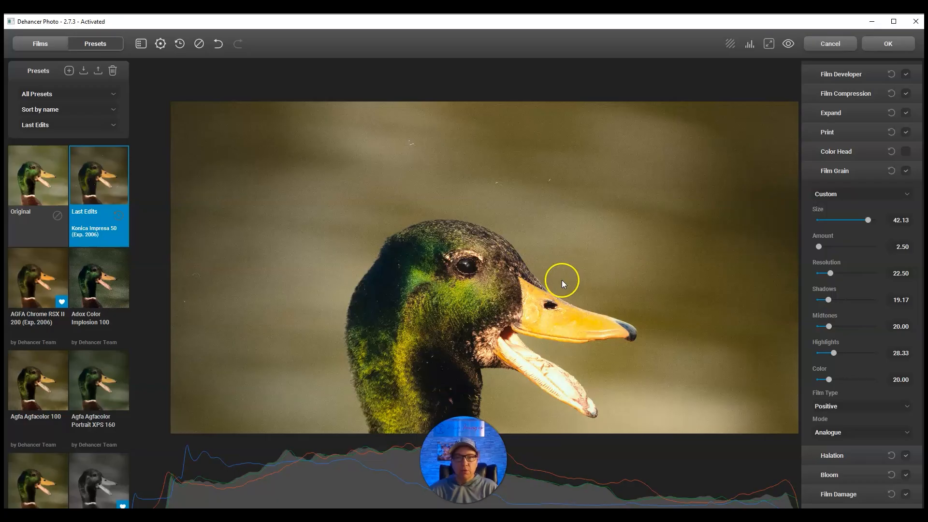
pyautogui.click(790, 48)
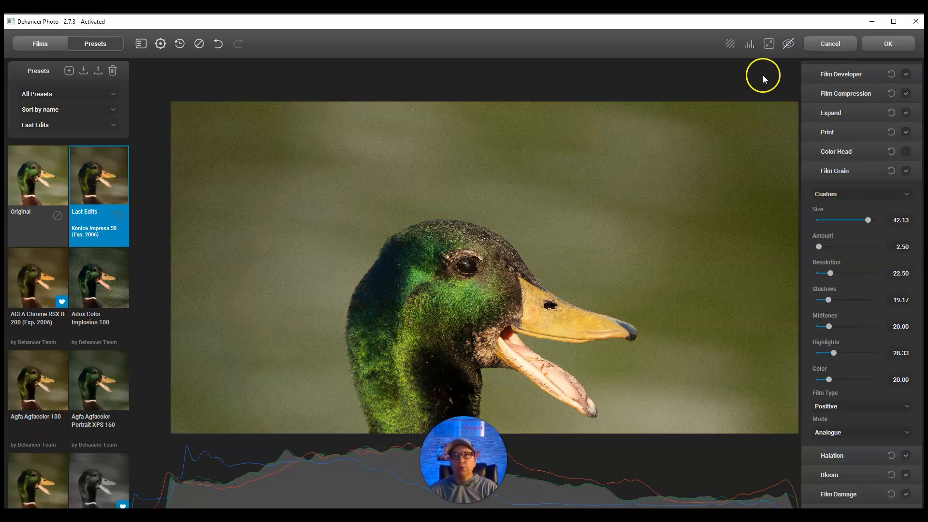
pyautogui.click(789, 46)
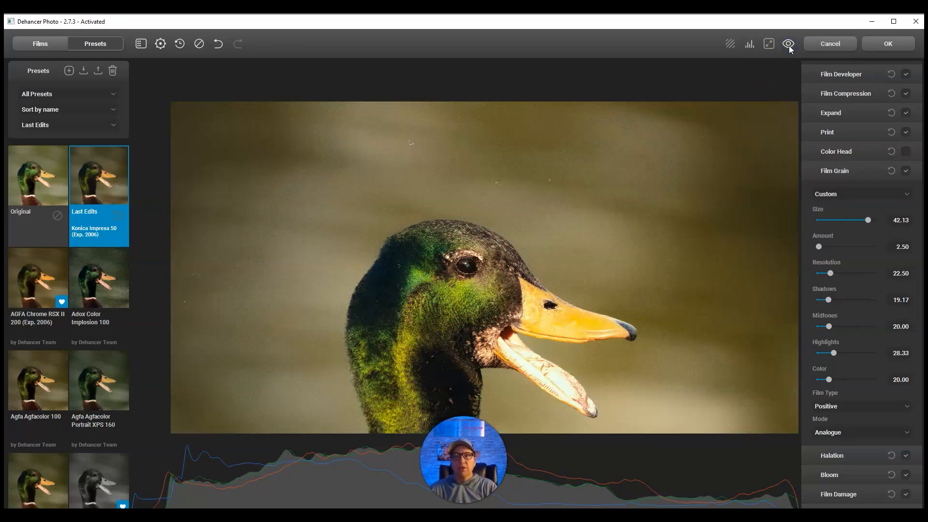
pyautogui.click(789, 45)
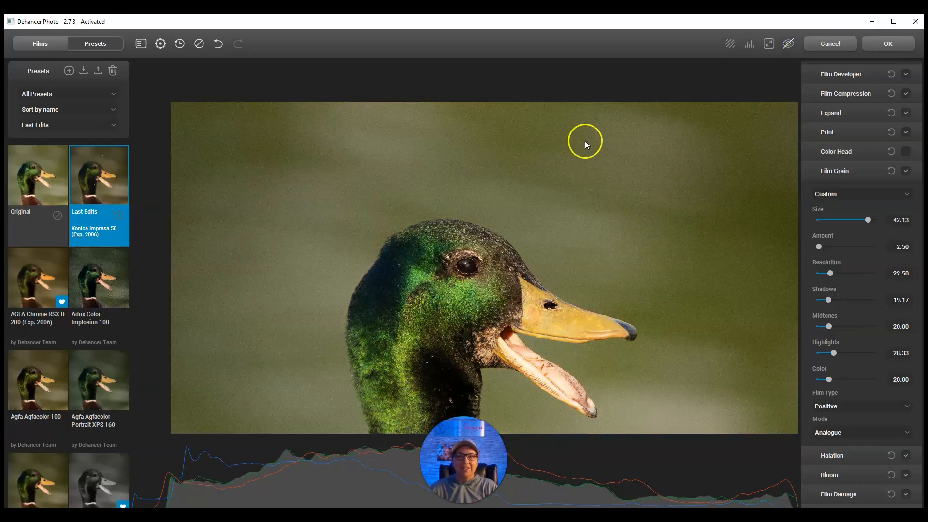
pyautogui.click(787, 44)
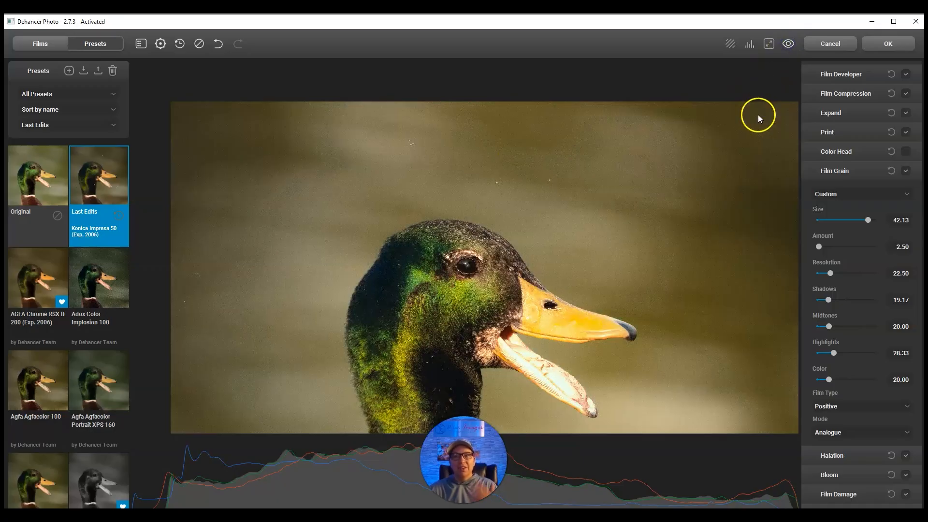